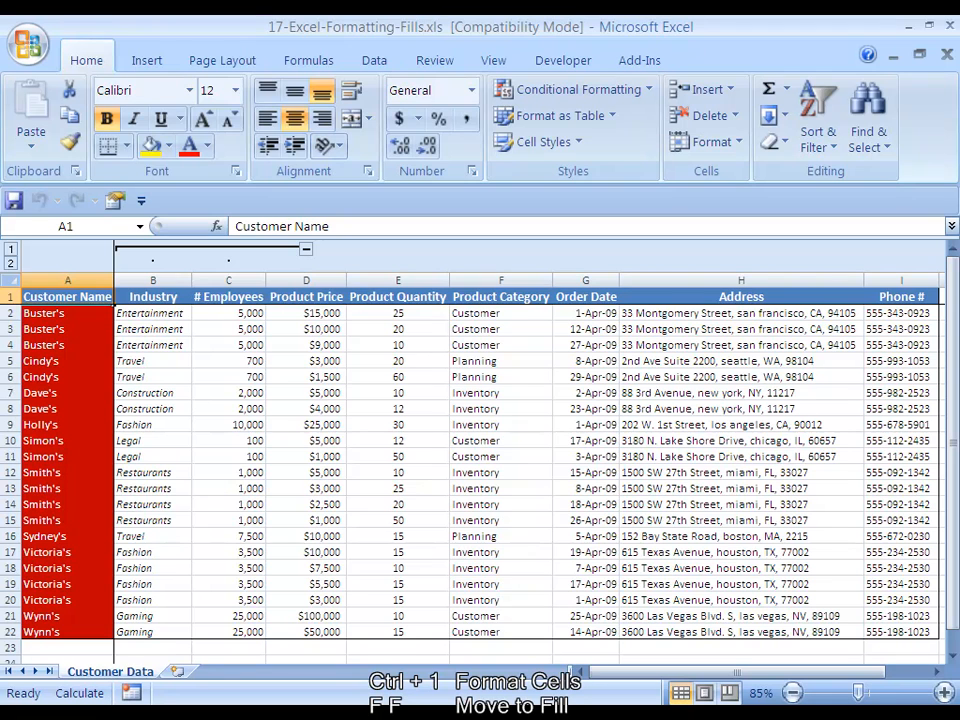
- Examine the Fill options in the Format Cells dialog for the Customer Name header cell, leaving without changes
key("ctrl+1")
key("f")
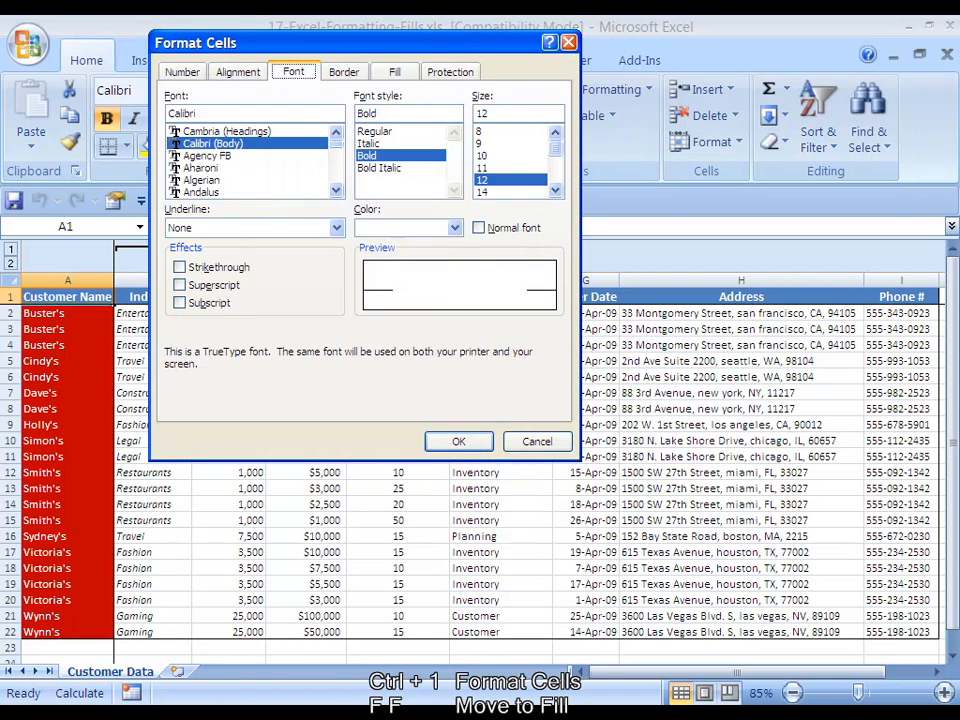
key("f")
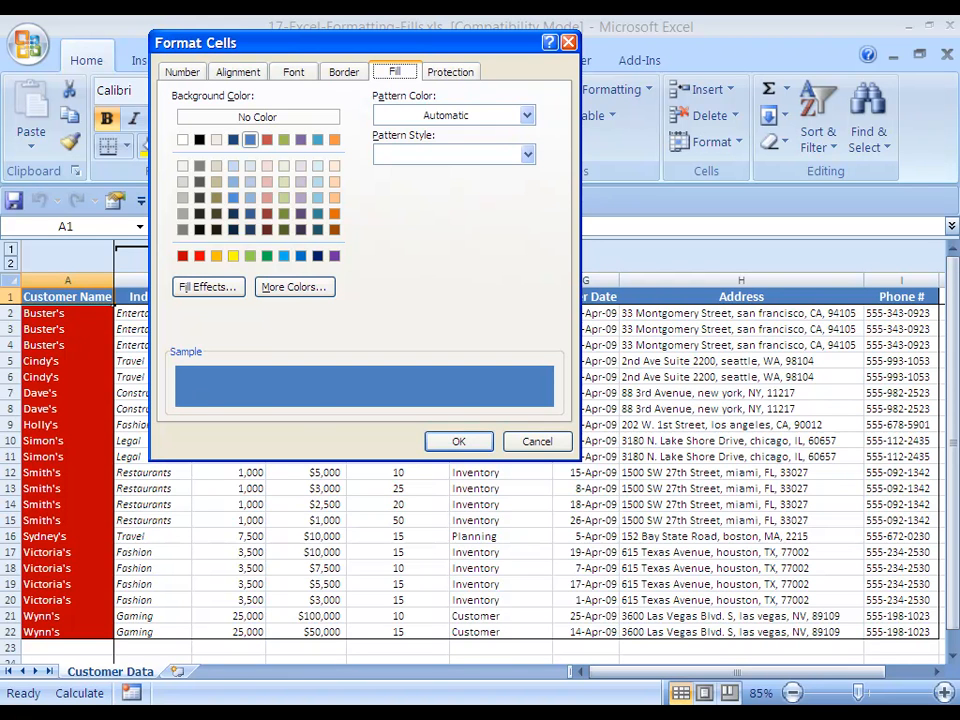
key("Escape")
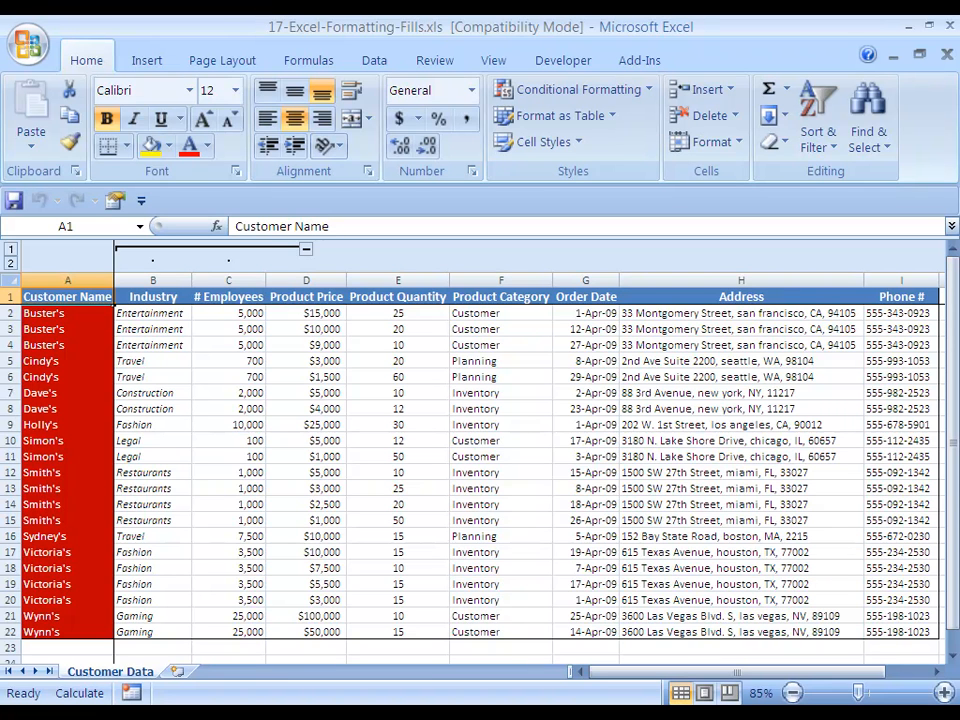
key("Right")
key("Right")
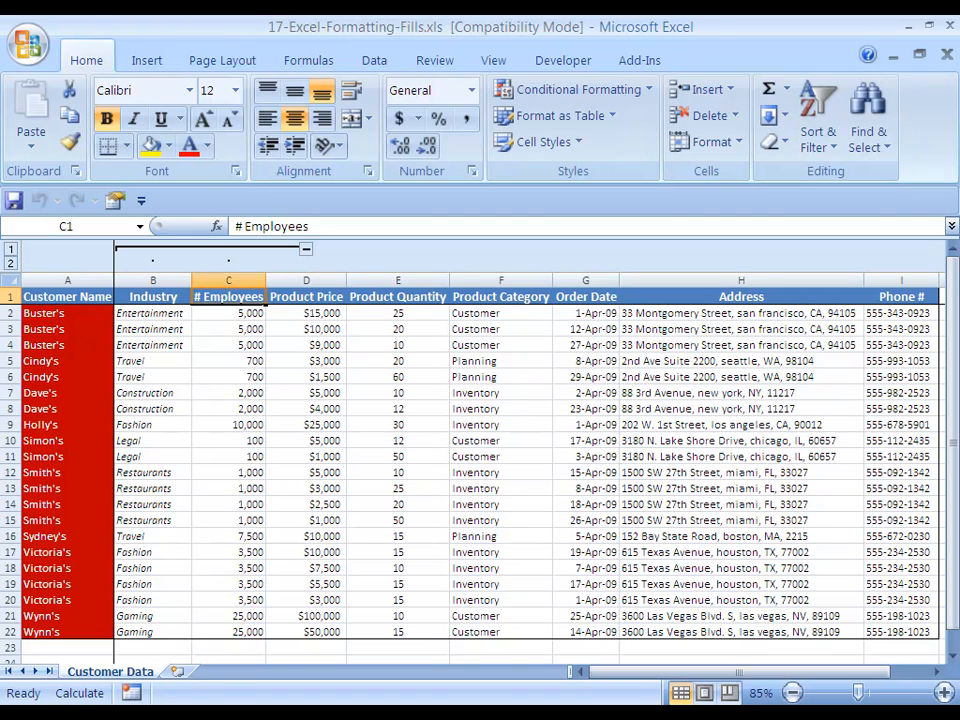
key("Home")
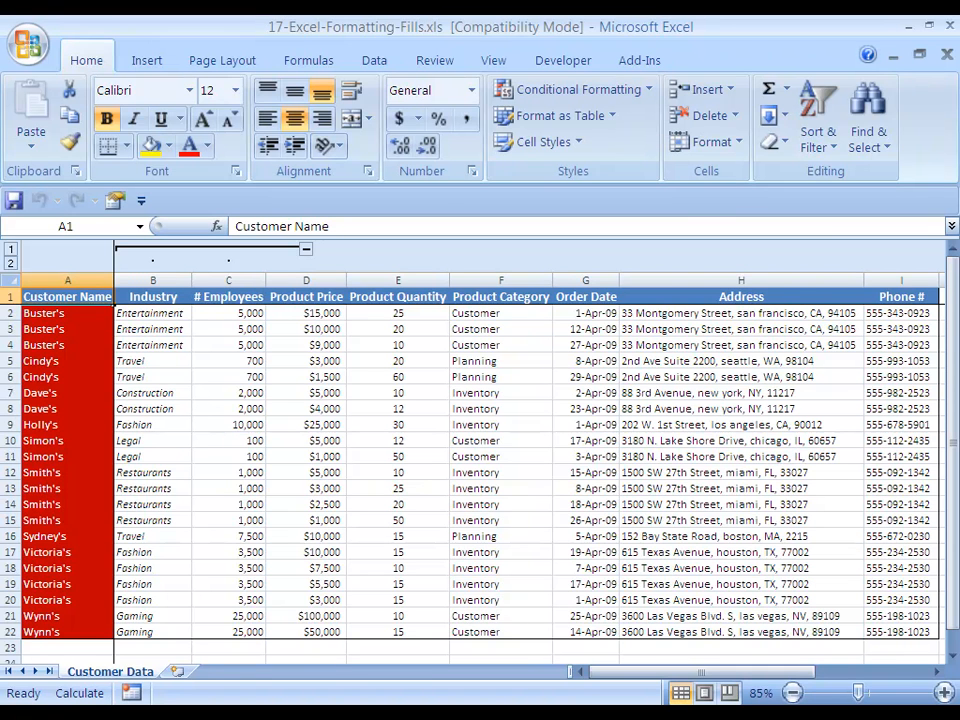
left_click(68, 313)
key("ctrl+shift+Down")
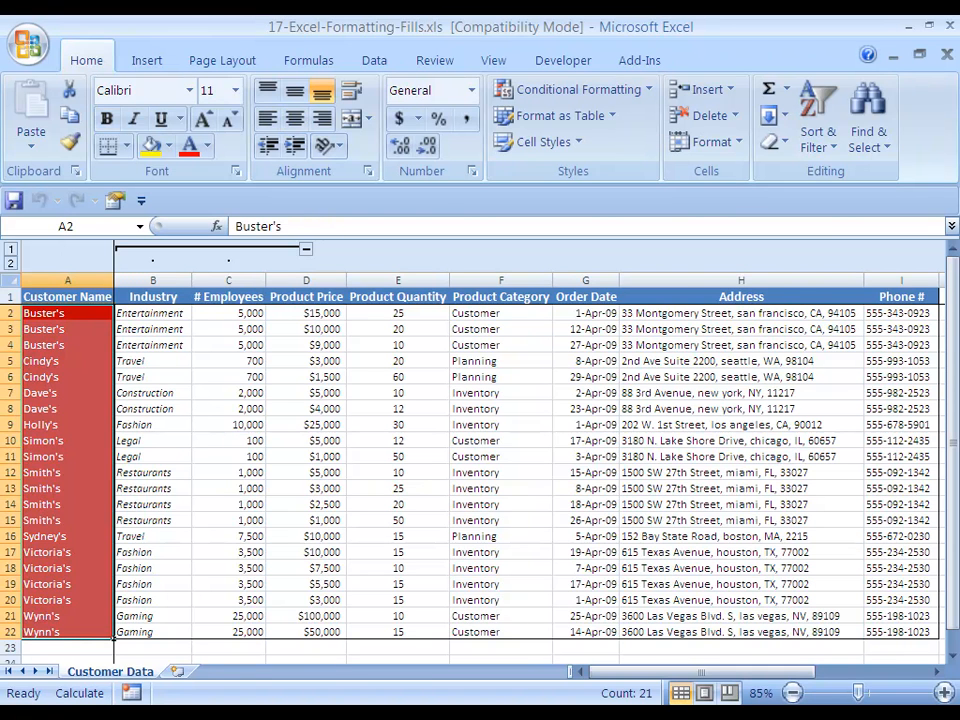
key("Up")
key("Down")
key("Up")
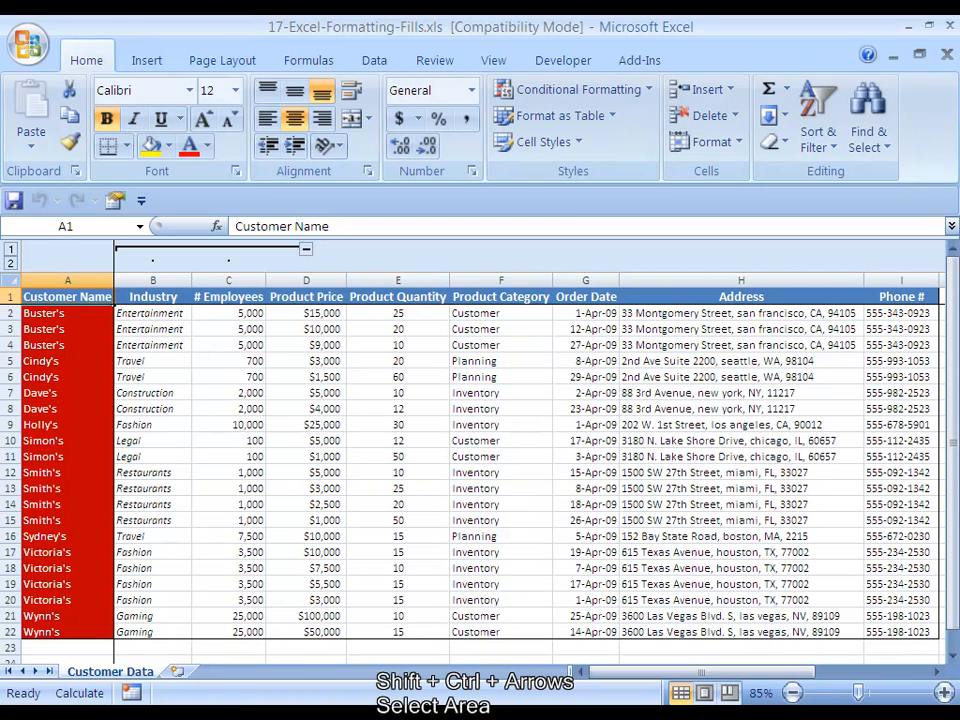
- Examine the pattern color, pattern style and gradient fill effect options for the header row A1:I1
key("ctrl+shift+Right")
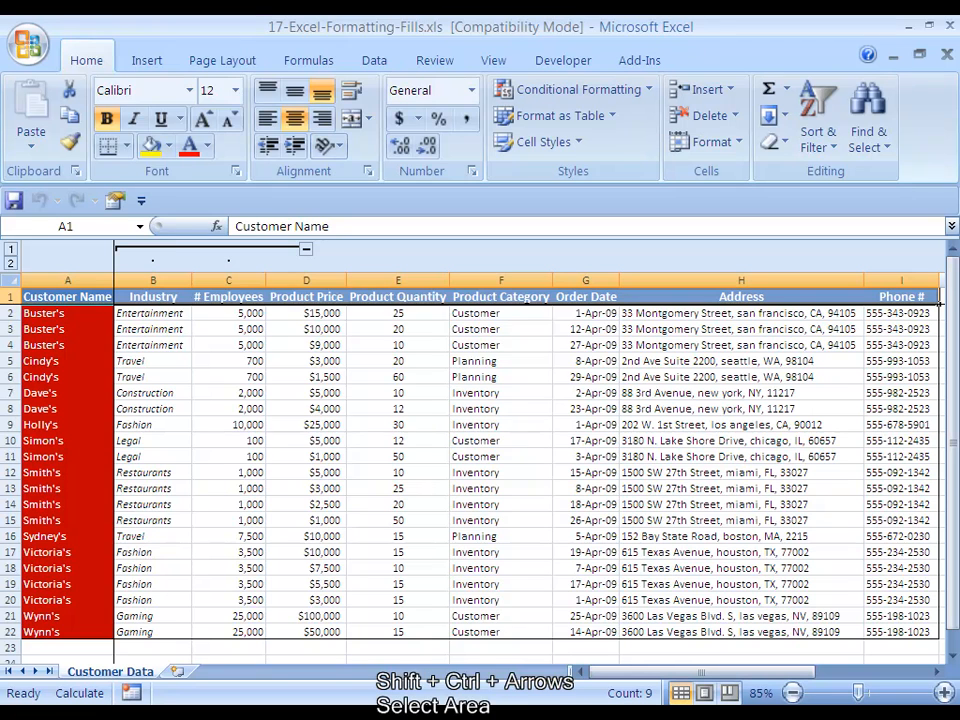
key("ctrl+1")
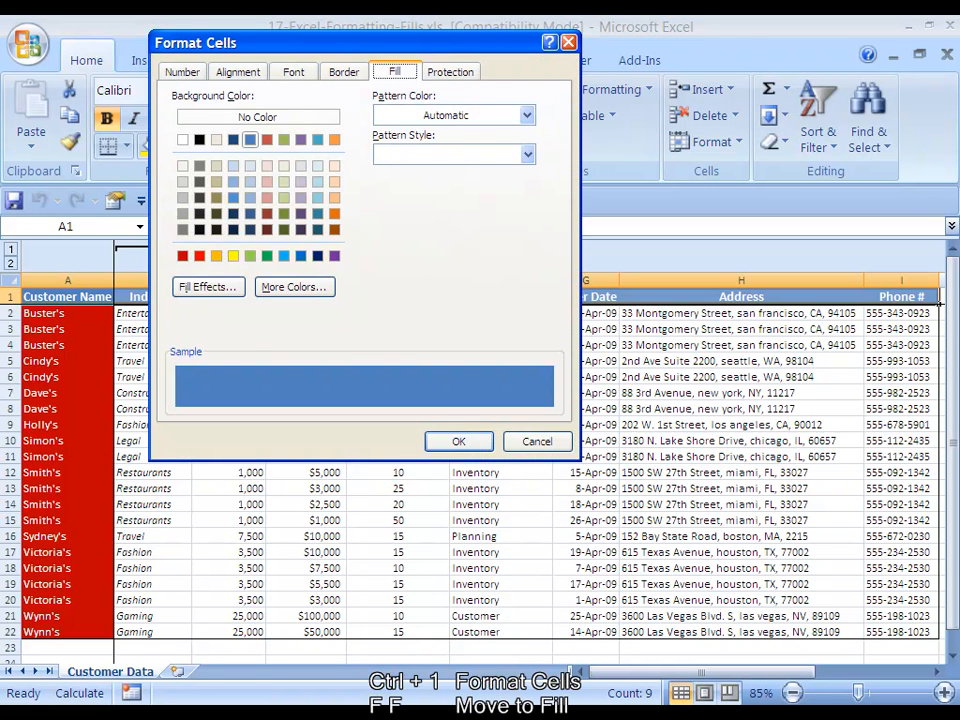
key("f")
key("f")
left_click(526, 115)
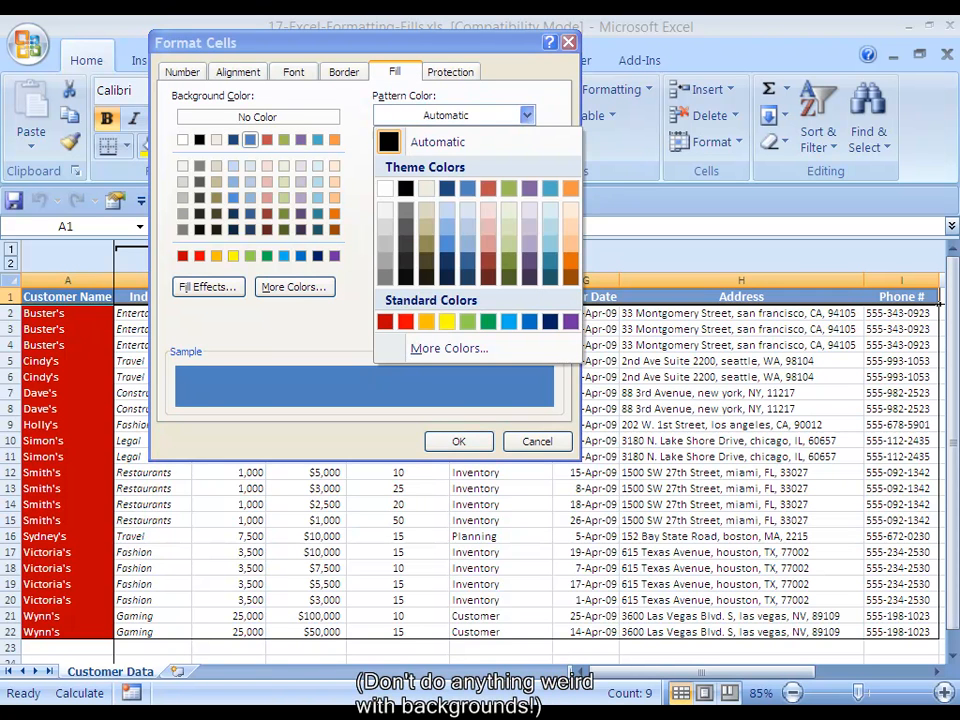
left_click(526, 115)
left_click(526, 153)
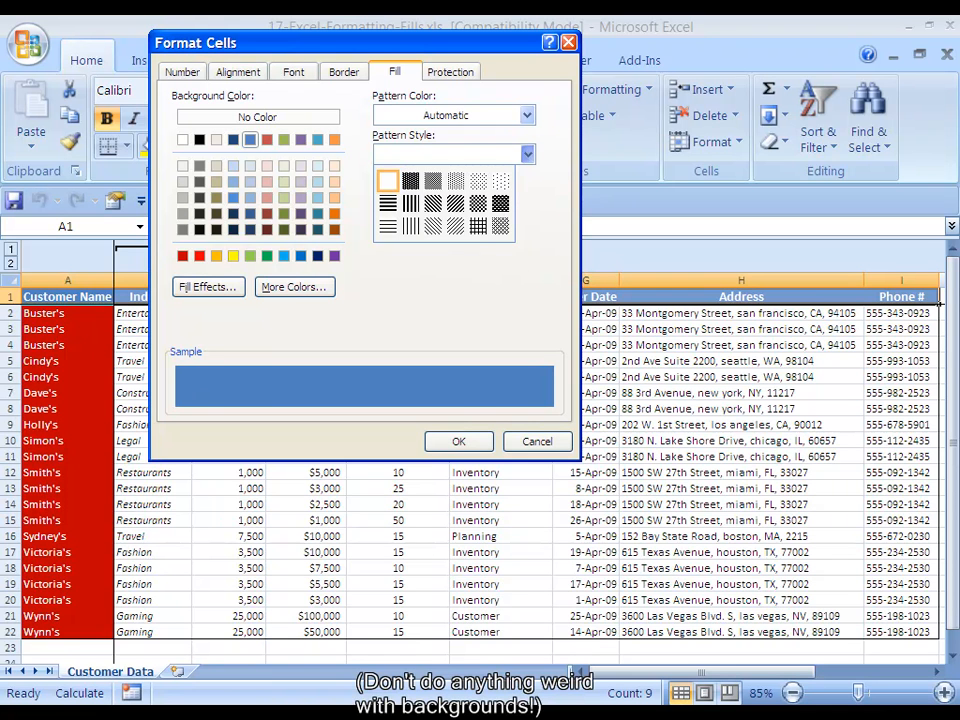
key("Escape")
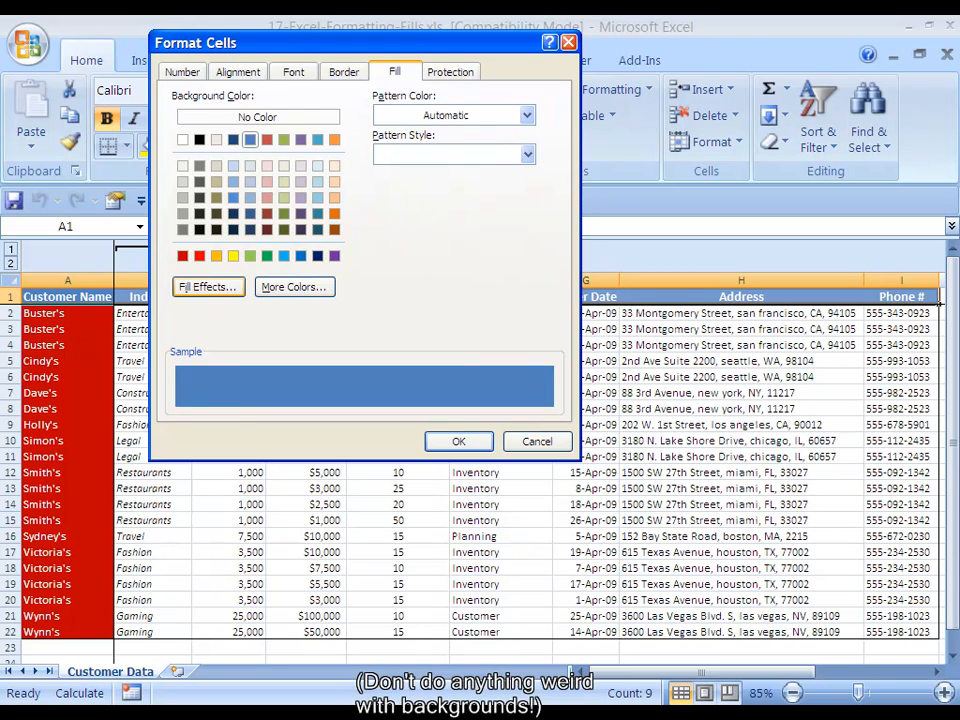
left_click(207, 287)
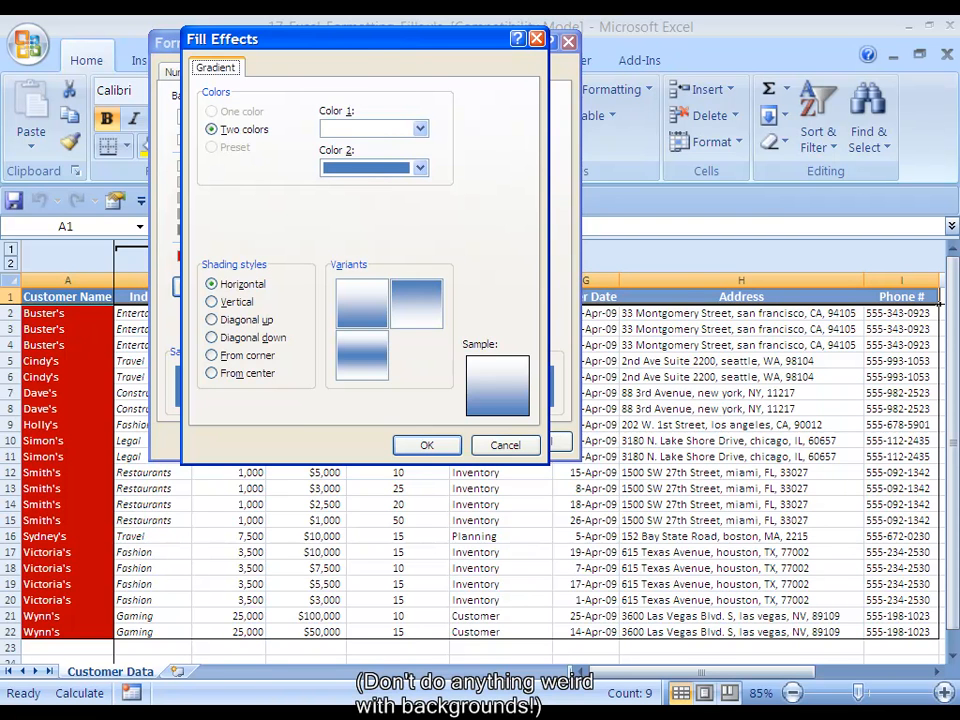
key("Escape")
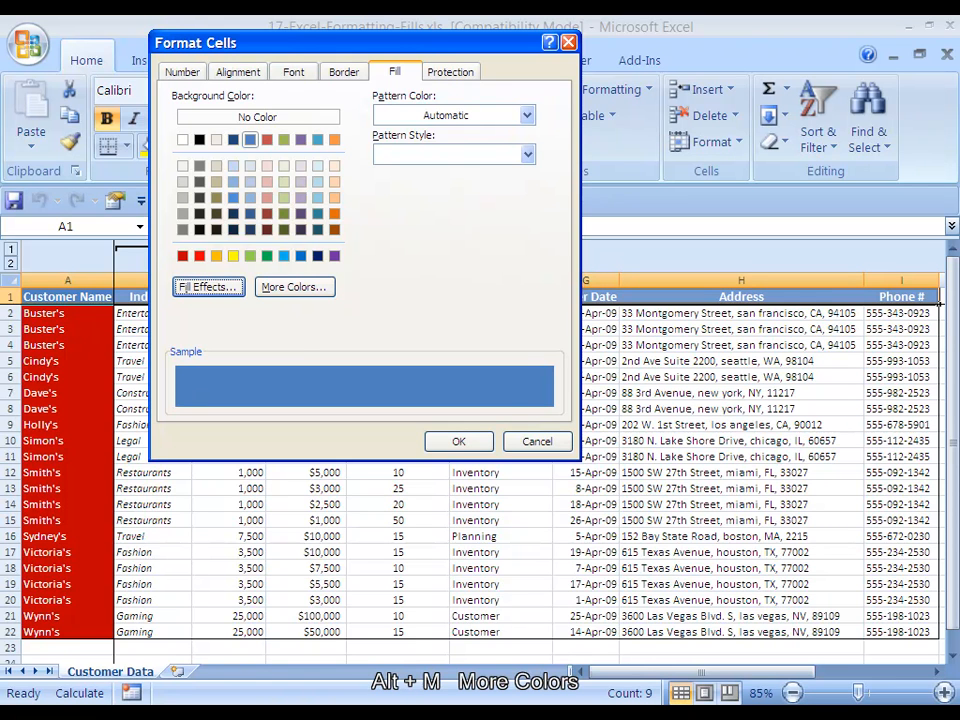
- Examine the custom and standard palettes of additional fill colors for the header row
key("alt+m")
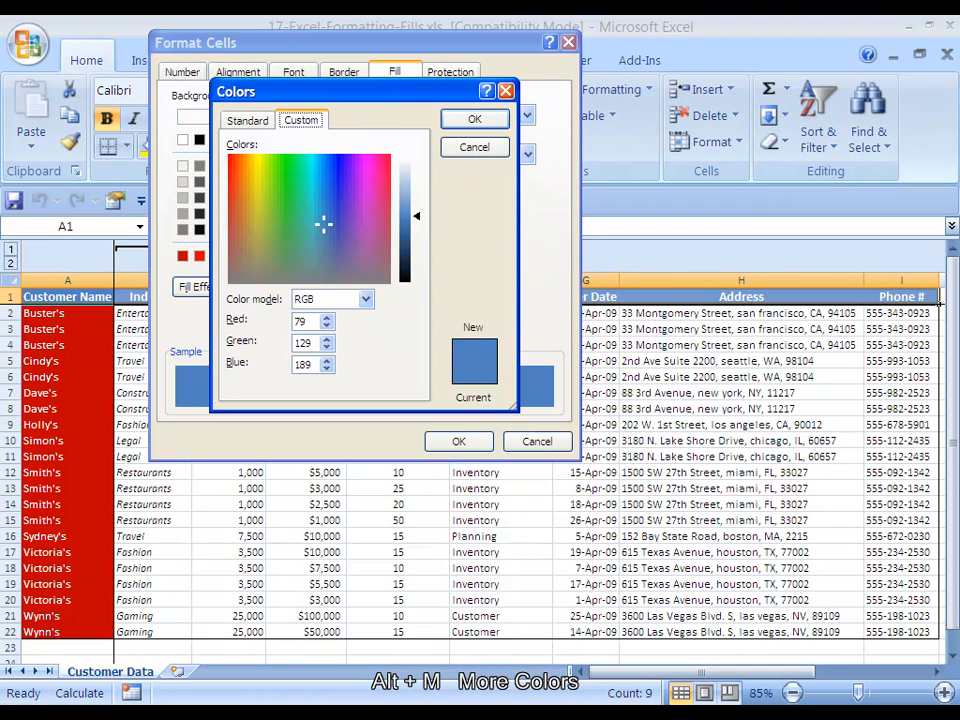
key("Tab")
key("Tab")
key("Tab")
key("Tab")
key("Tab")
key("ctrl+Tab")
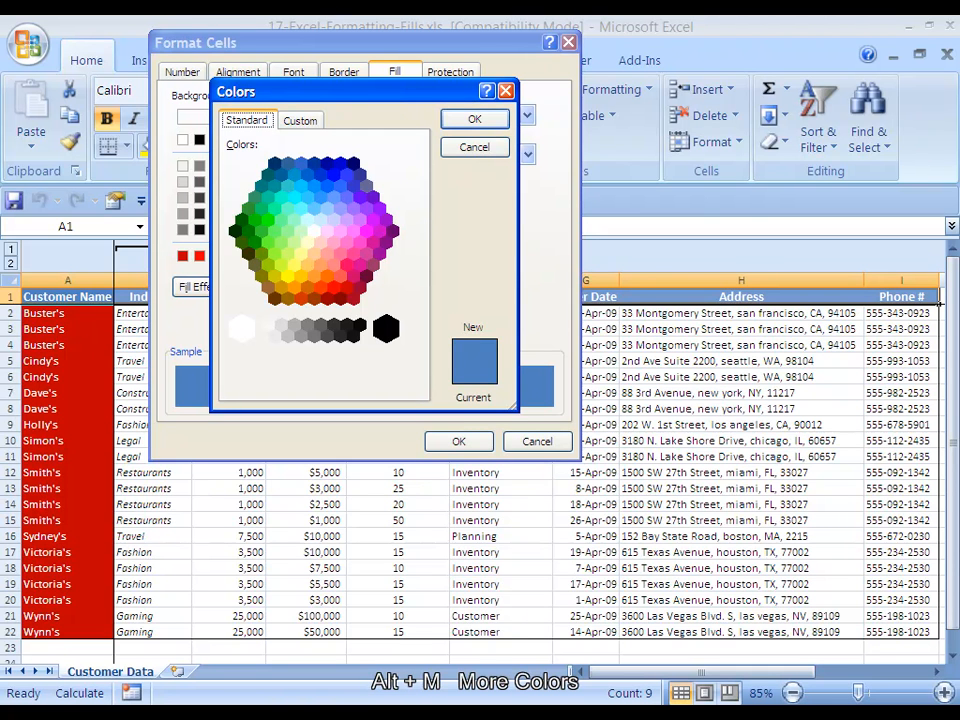
key("Escape")
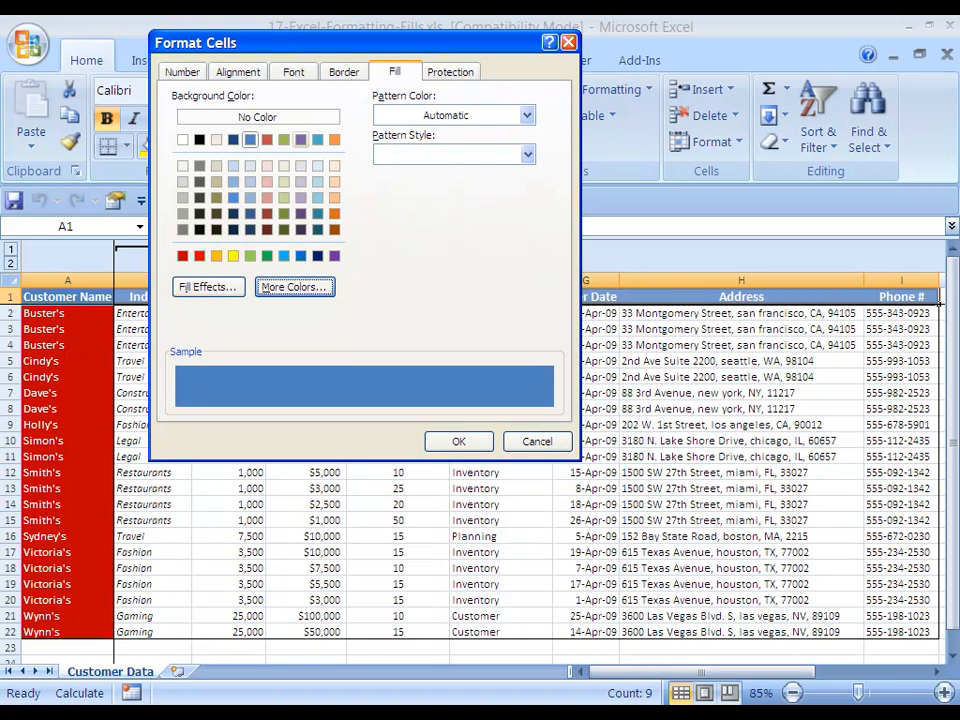
- Fill the header row A1:I1 with the aqua theme color
left_click(317, 139)
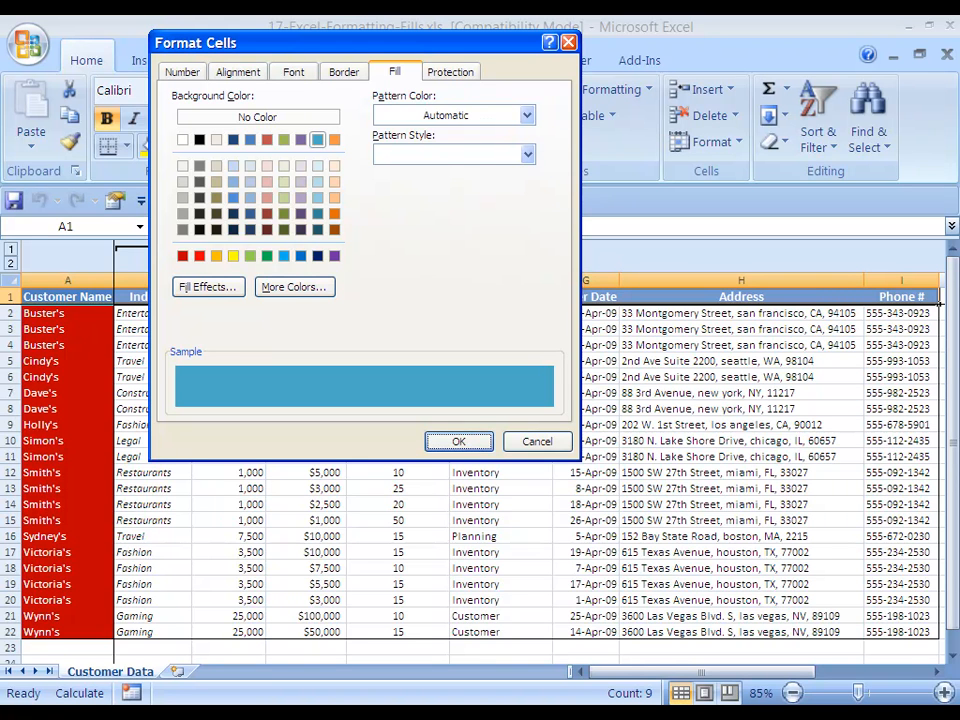
key("Return")
key("Right")
key("Down")
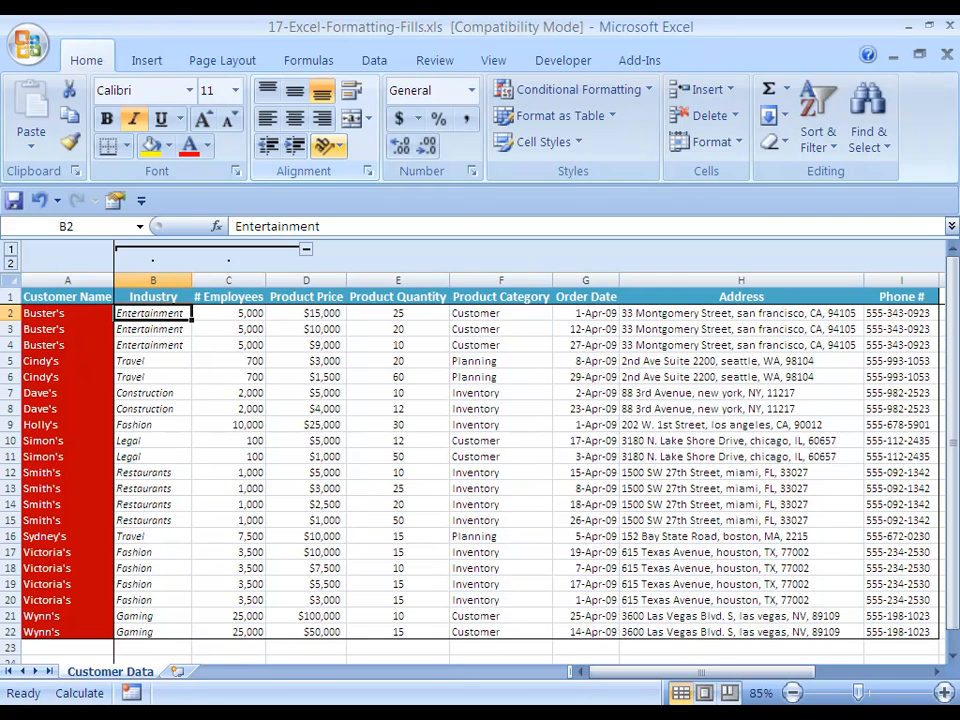
- Undo the header row's aqua fill
key("ctrl+z")
key("ctrl+z")
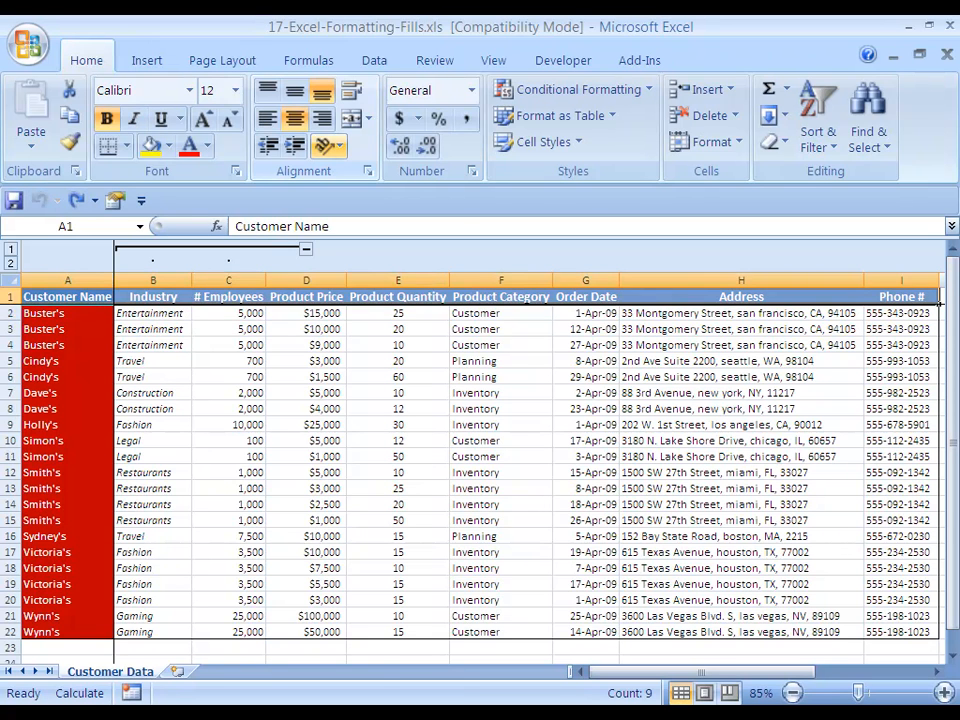
- Fill the data cells B2:I22 with the lightest green theme tint, comparing it with the lightest orange tint
key("Right")
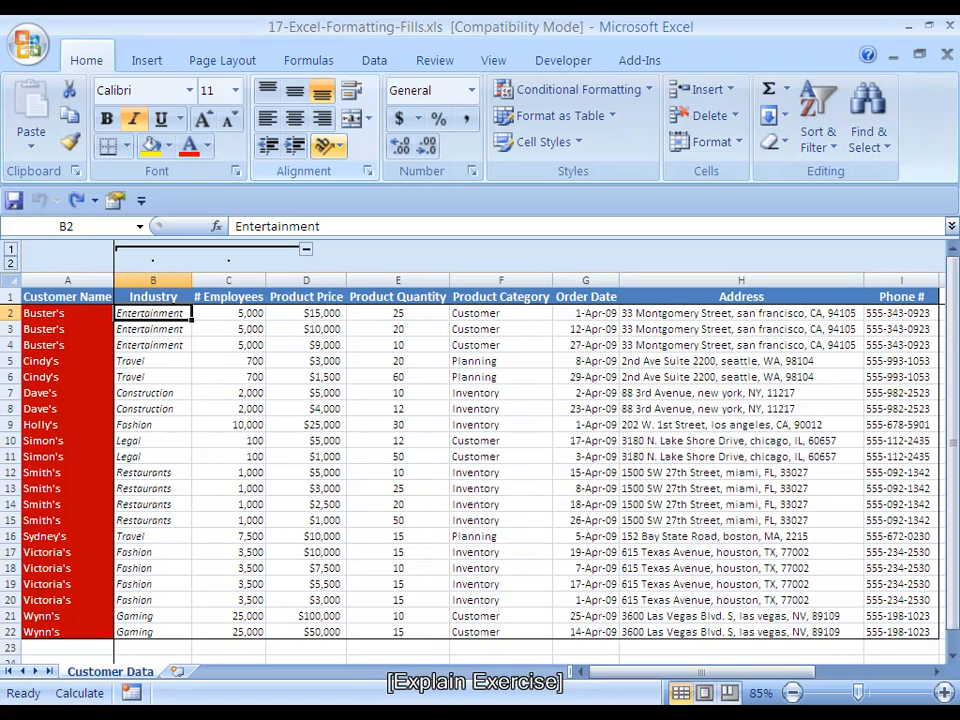
key("ctrl+shift+Down")
key("ctrl+shift+Right")
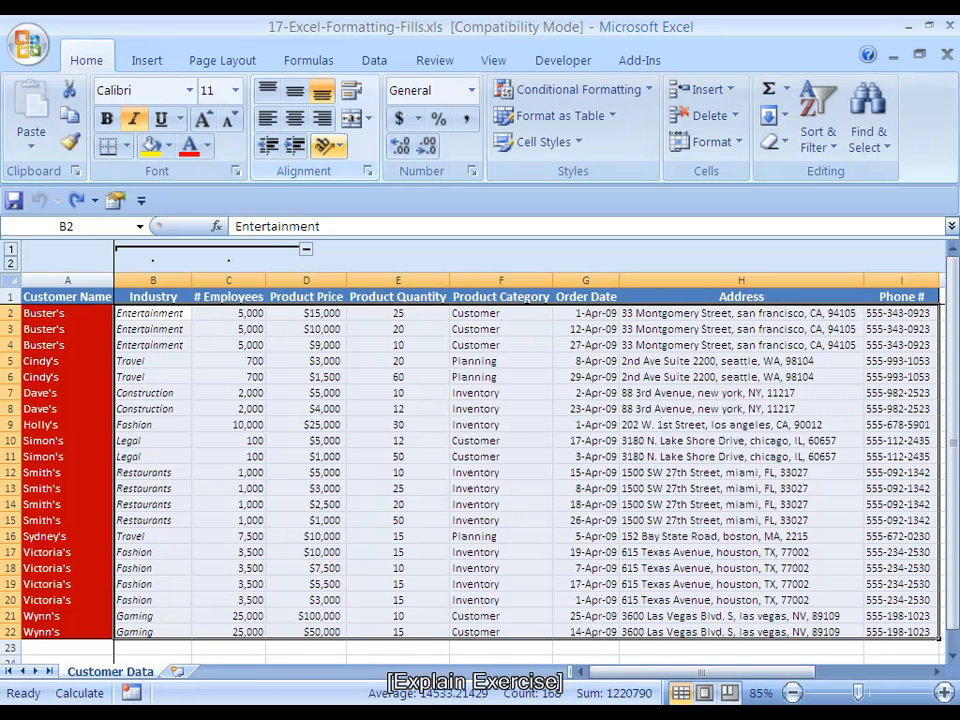
key("ctrl+1")
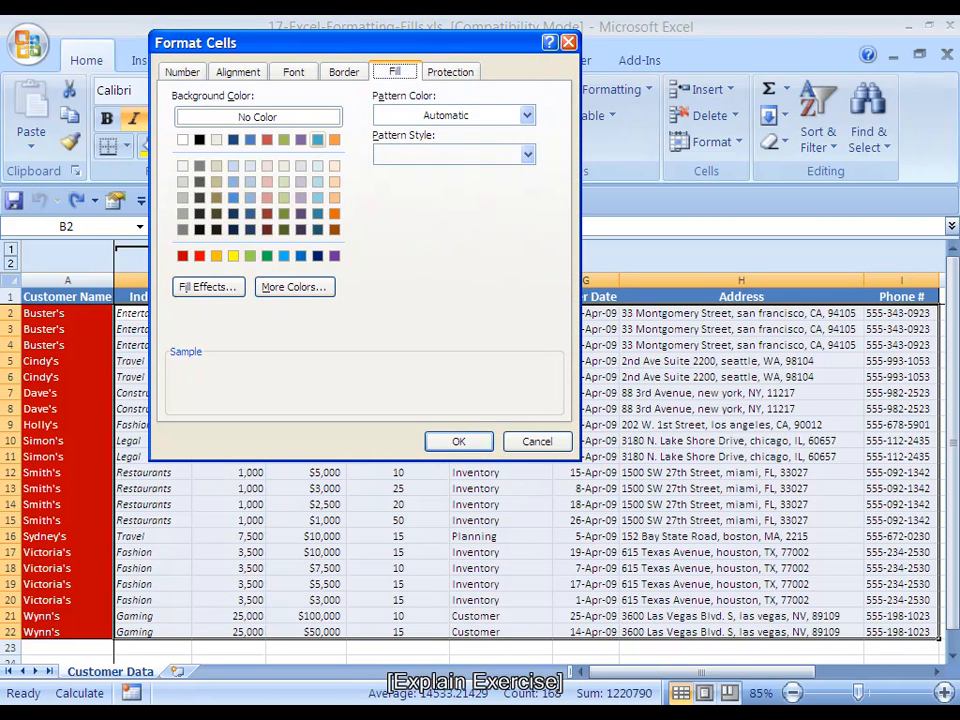
key("f")
key("f")
left_click(284, 166)
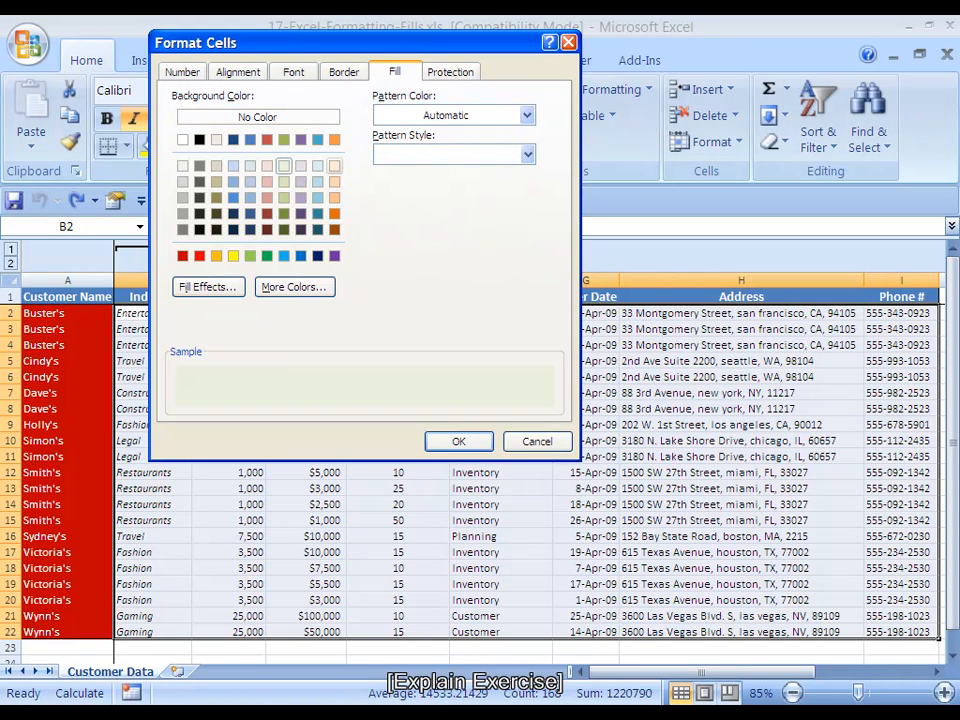
left_click(334, 166)
left_click(284, 166)
left_click(458, 441)
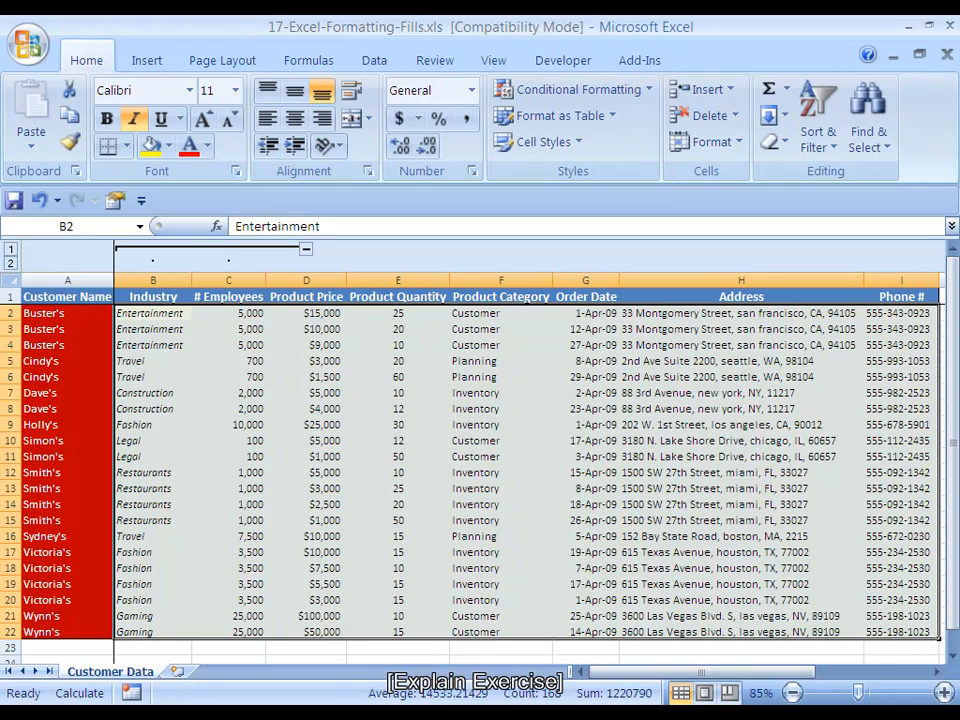
left_click(228, 313)
left_click(153, 313)
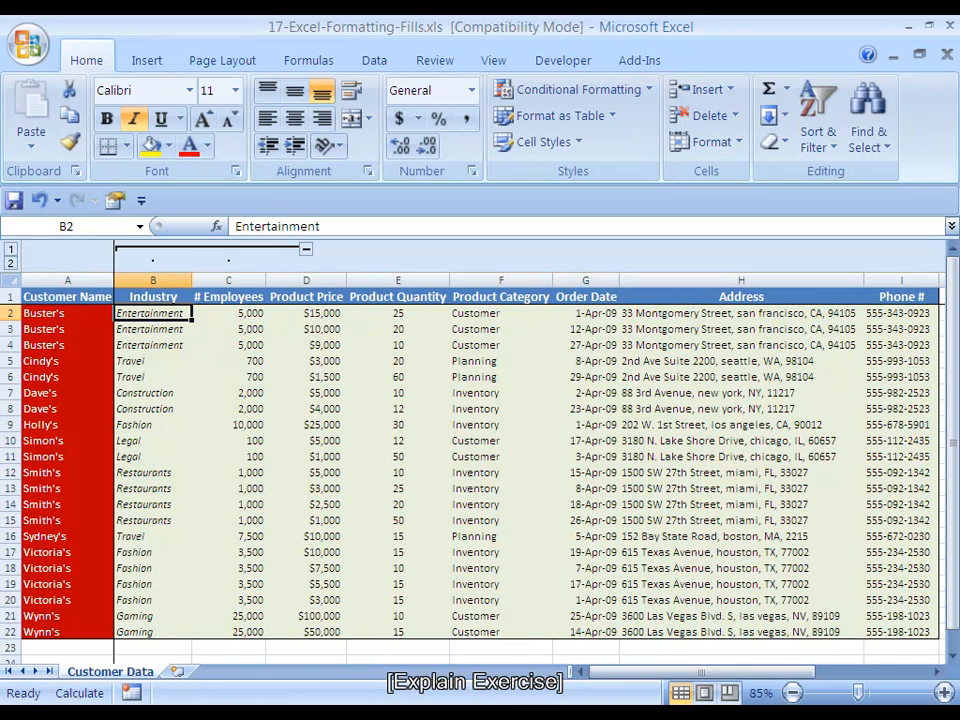
- Review the green fill across the table's columns out to the Phone # column
key("Right")
key("Right")
key("Right")
key("Right")
key("Right")
key("Right")
key("Right")
key("Right")
key("Right")
key("Left")
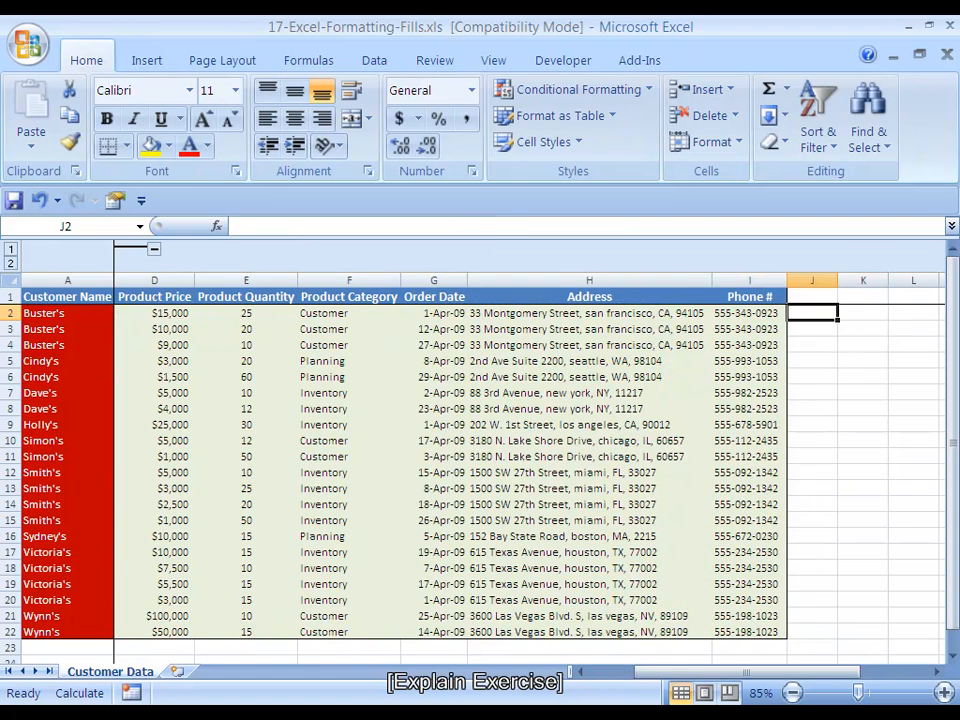
key("Home")
key("Right")
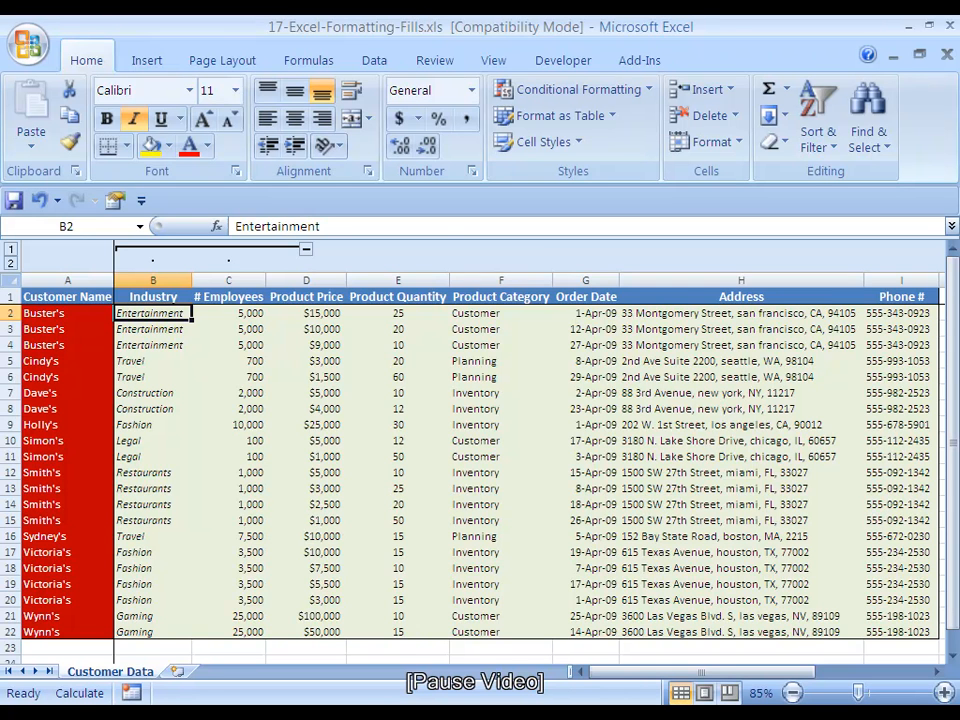
- Undo the light green fill on the data cells and return to cell B2
key("ctrl+z")
key("Left")
key("Right")
key("Up")
key("Down")
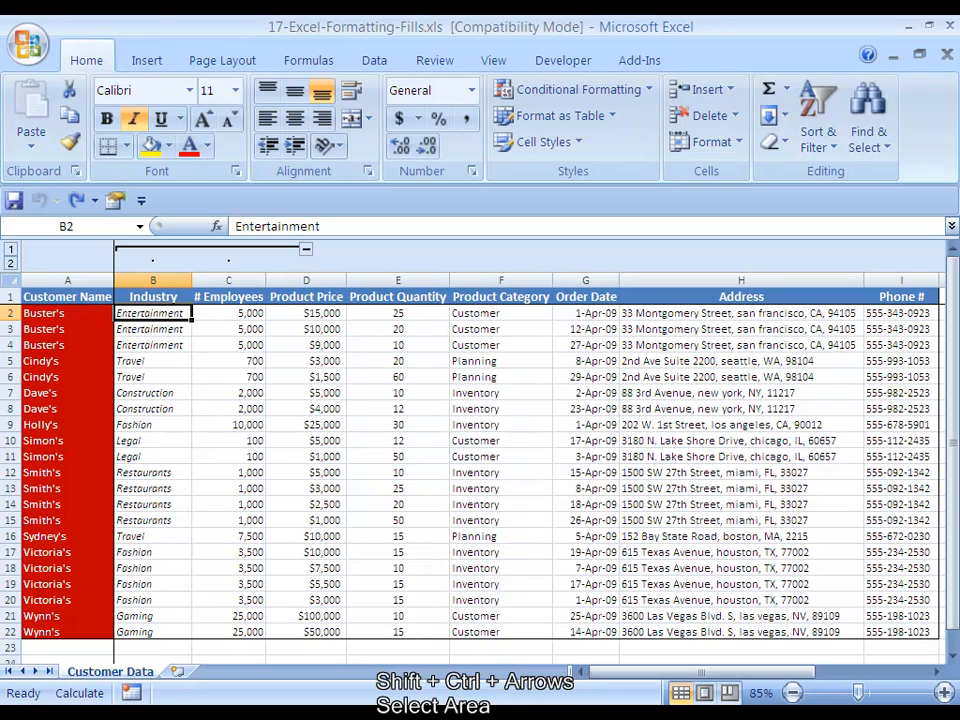
- Apply the lightest green theme tint as background color to the whole data range B2:I22
key("ctrl+shift+Down")
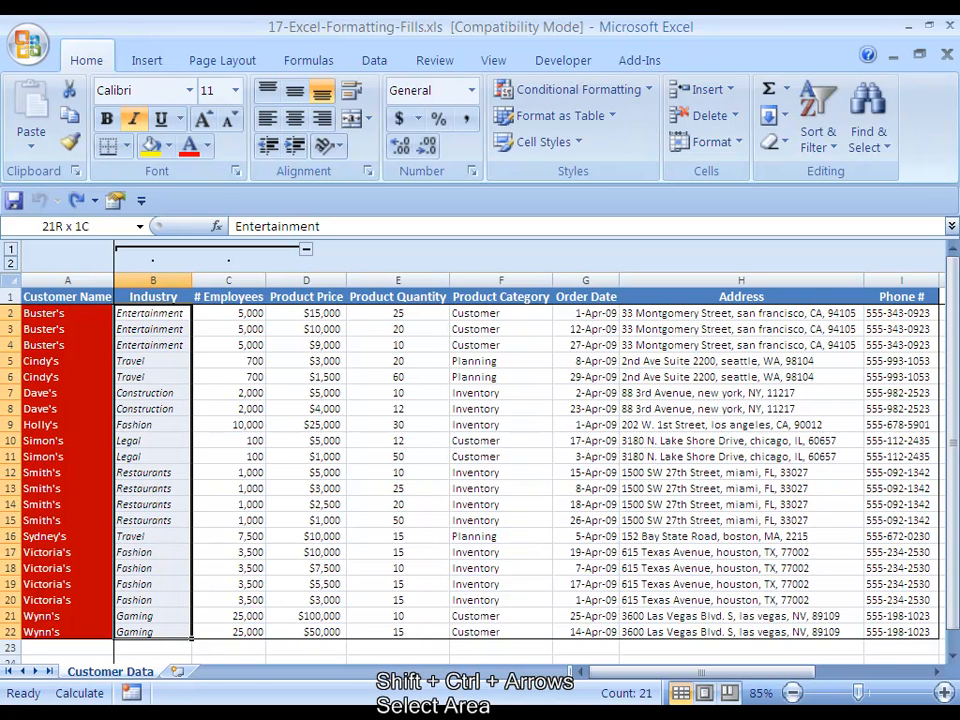
key("ctrl+shift+Right")
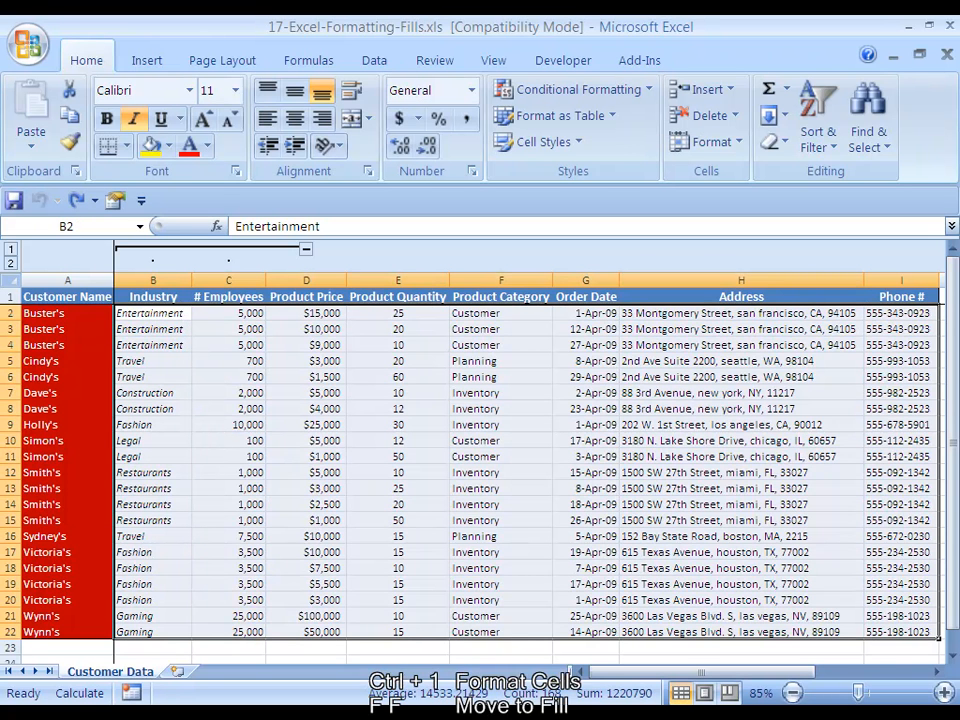
key("ctrl+1")
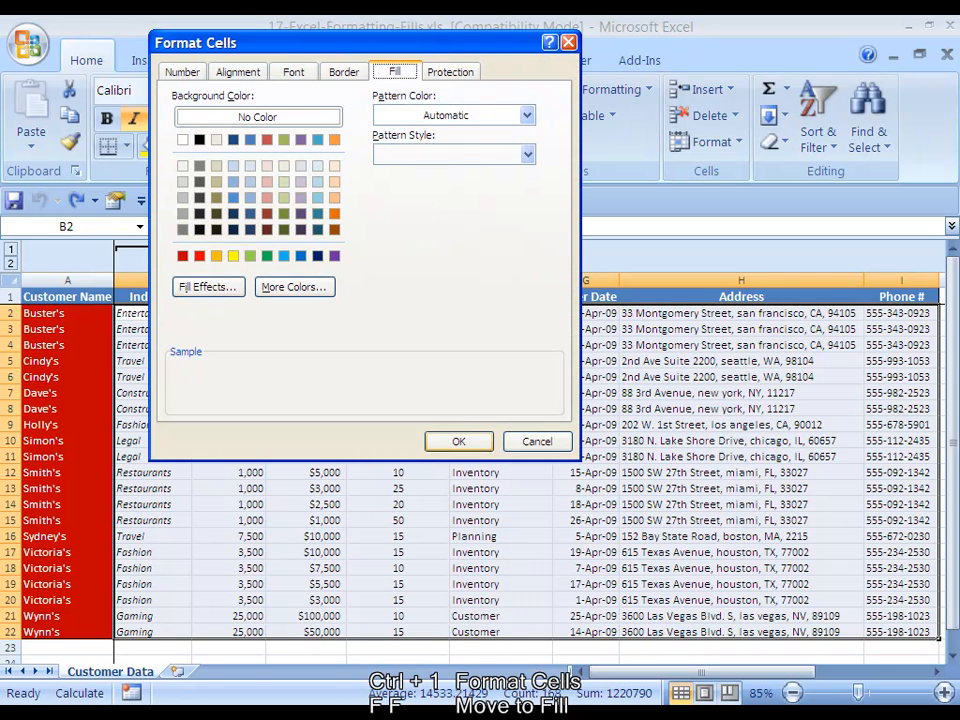
key("f")
key("f")
left_click(284, 165)
key("Tab")
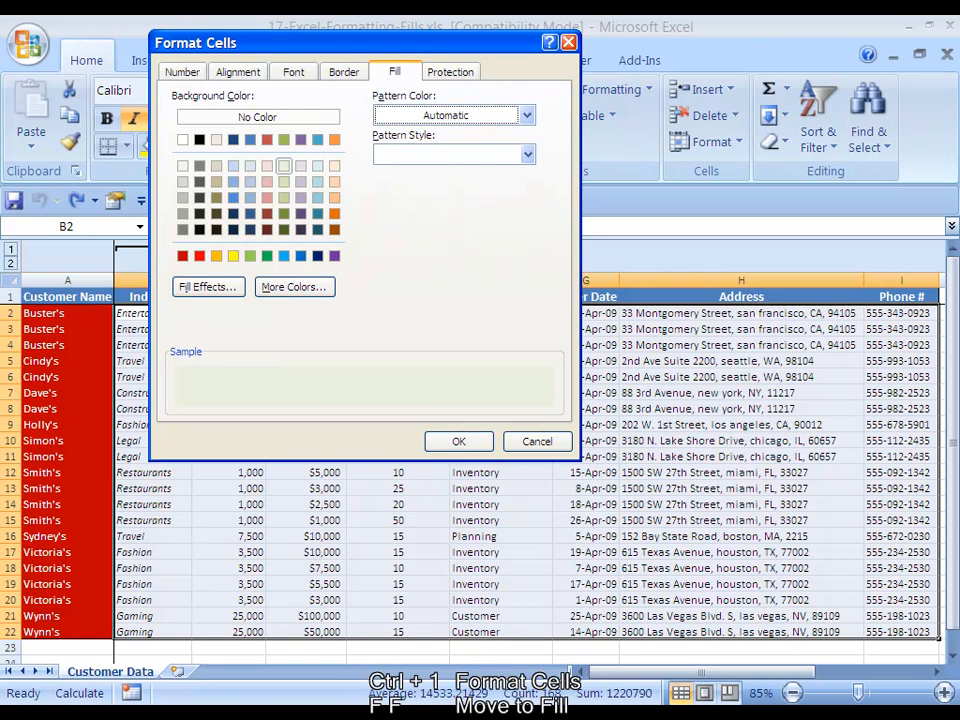
key("Tab")
key("Tab")
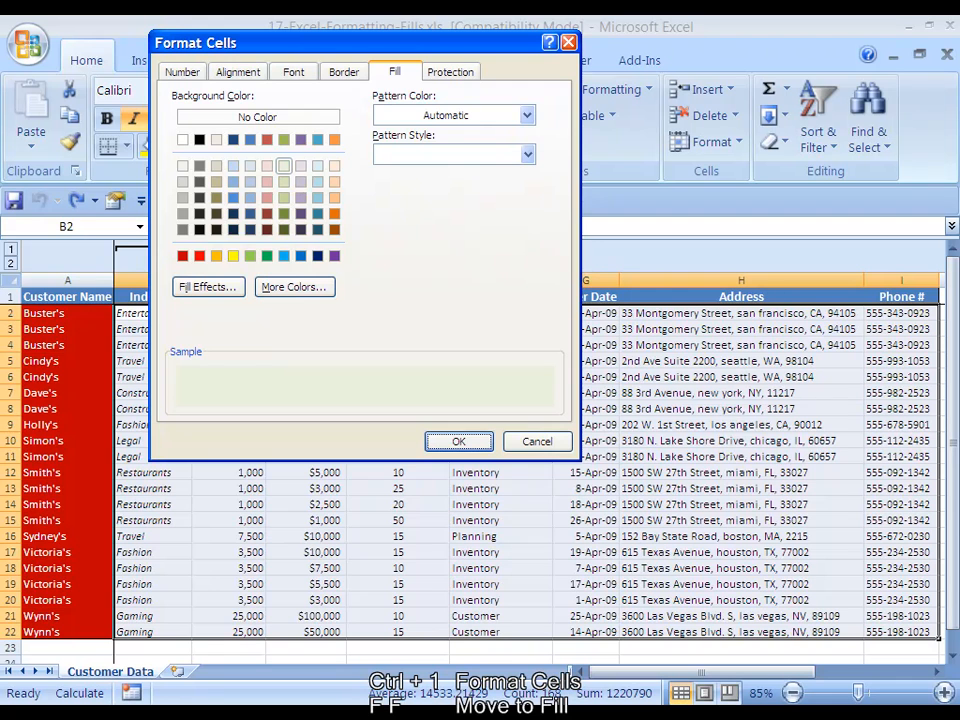
key("Return")
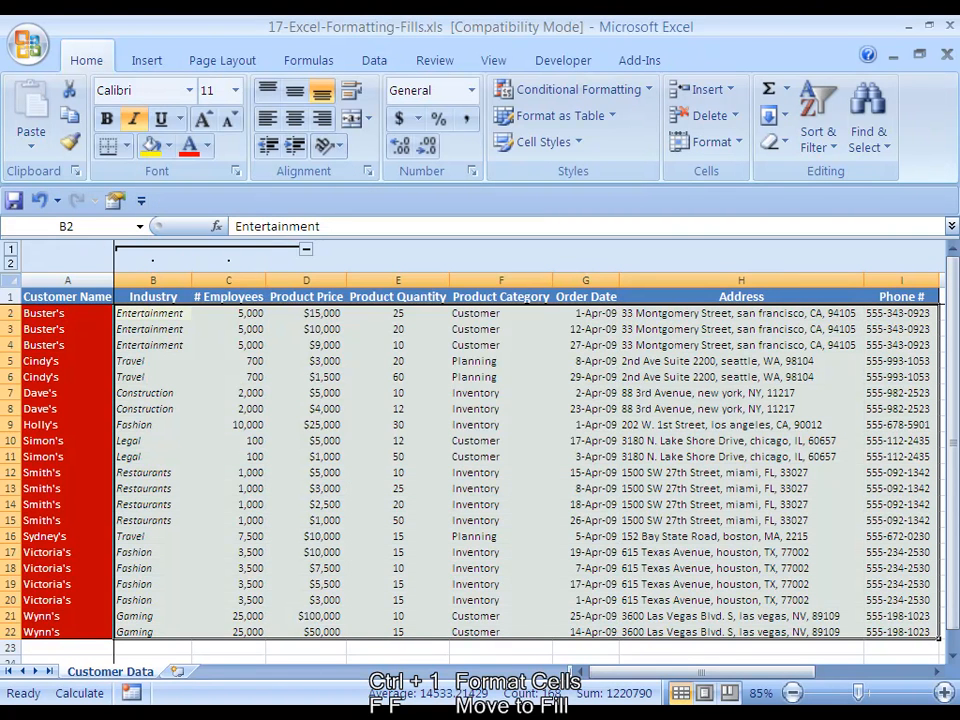
- Review the light green fill along row 2 to just past the Phone # column, and return to the Customer Name header
key("Right")
key("Right")
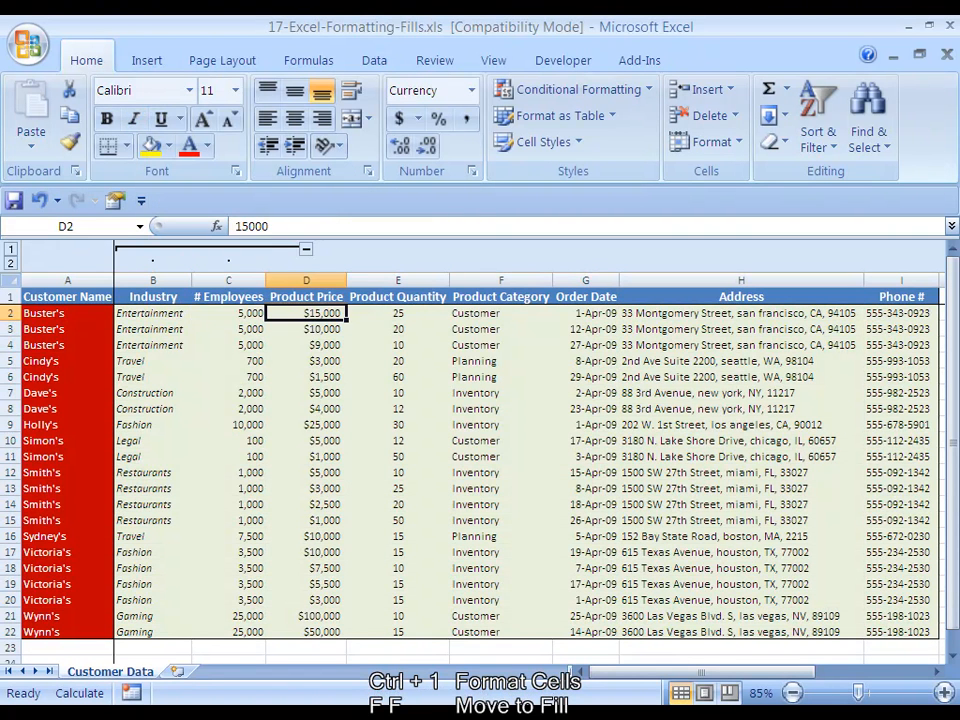
key("Right")
key("Right")
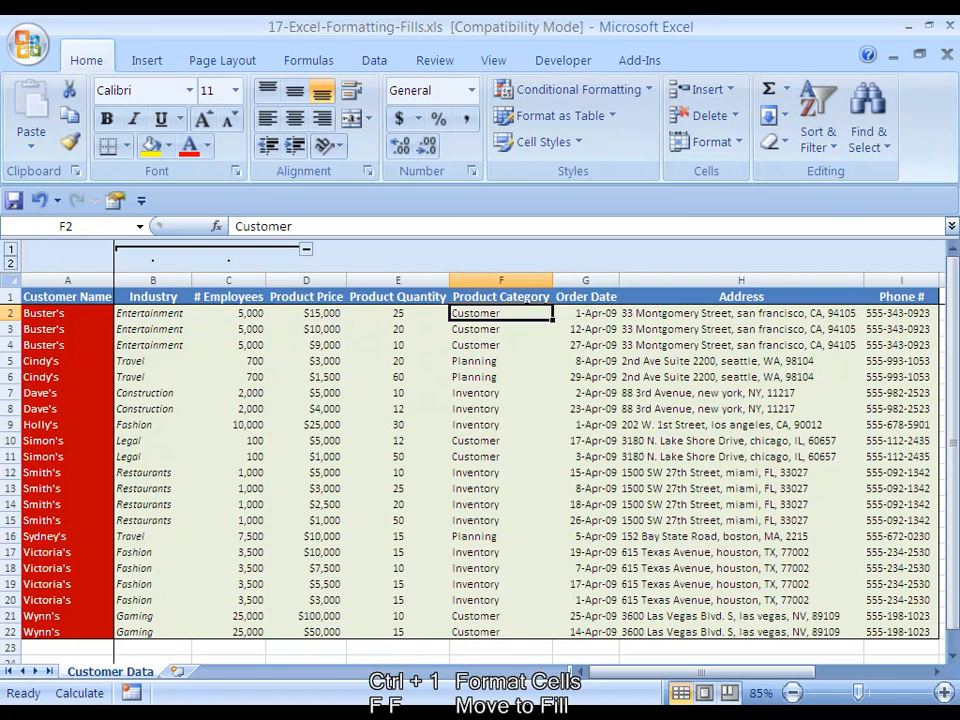
key("Right")
key("Right")
key("Right")
key("Right")
key("Right")
key("Left")
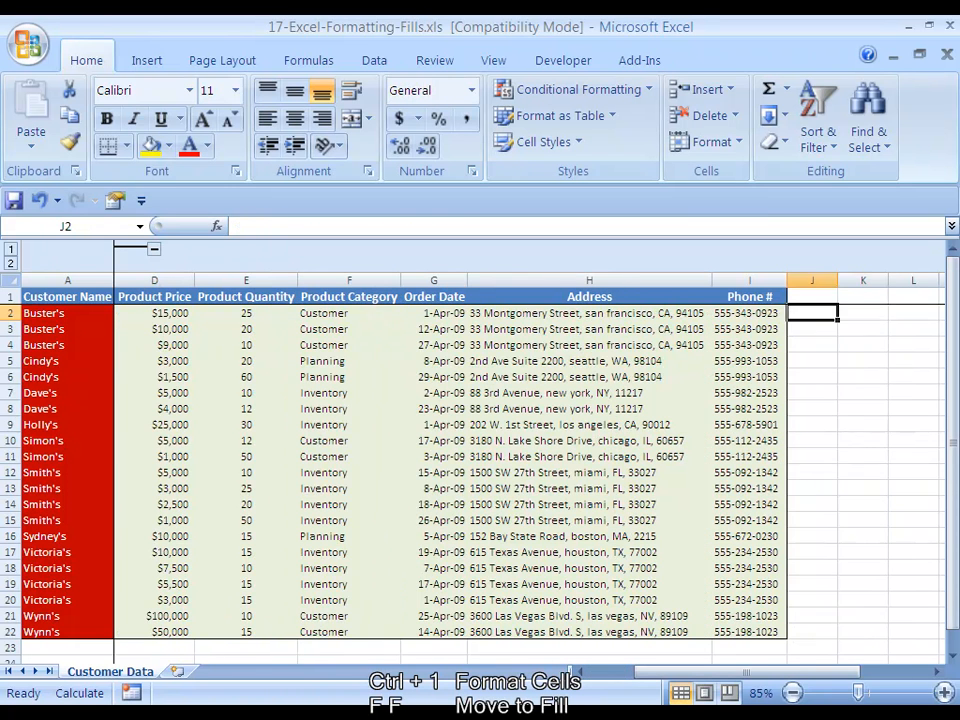
key("Home")
key("Up")
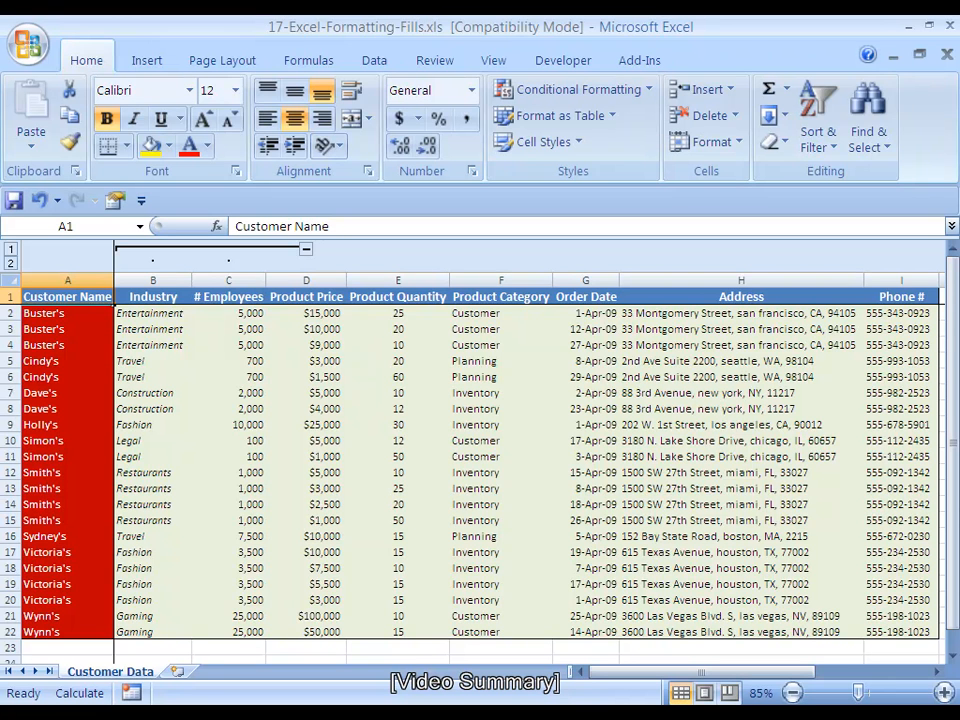
- Examine the header row fill and the Address column's data cell fill, and return to cell A1
key("Right")
key("Right")
key("Right")
key("Right")
key("Right")
key("Right")
key("Right")
key("Down")
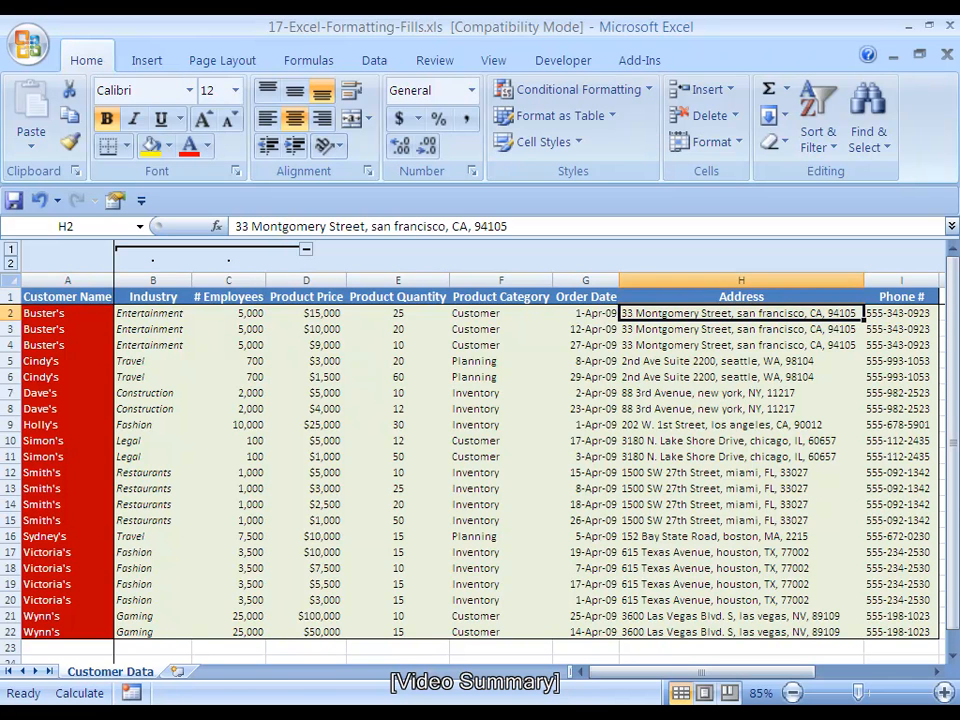
key("ctrl+shift+Down")
key("Up")
key("Down")
key("Up")
key("Home")
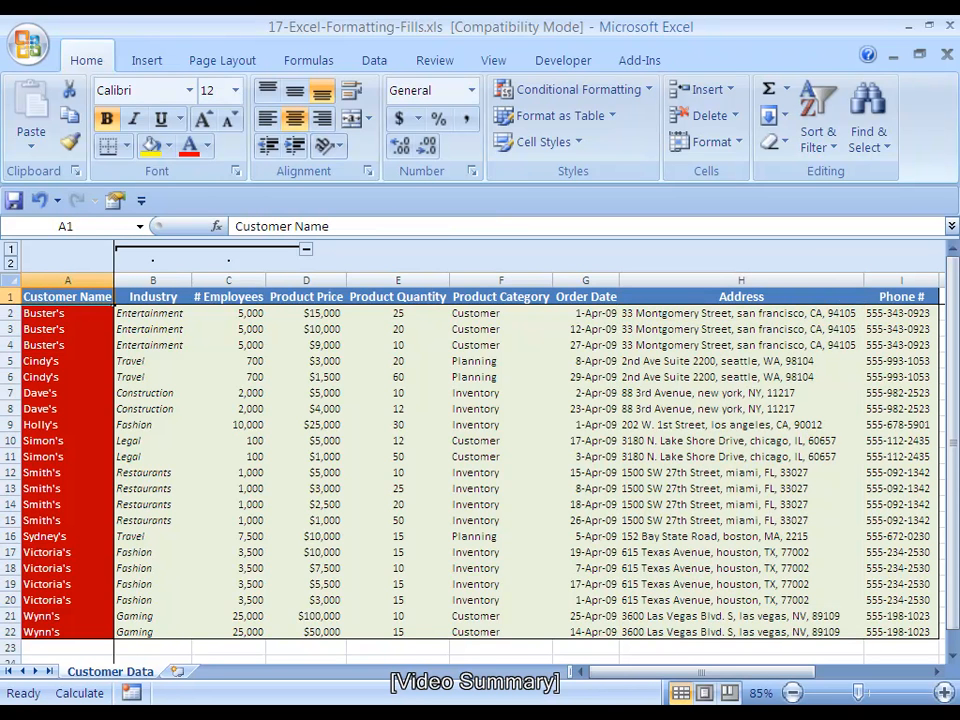